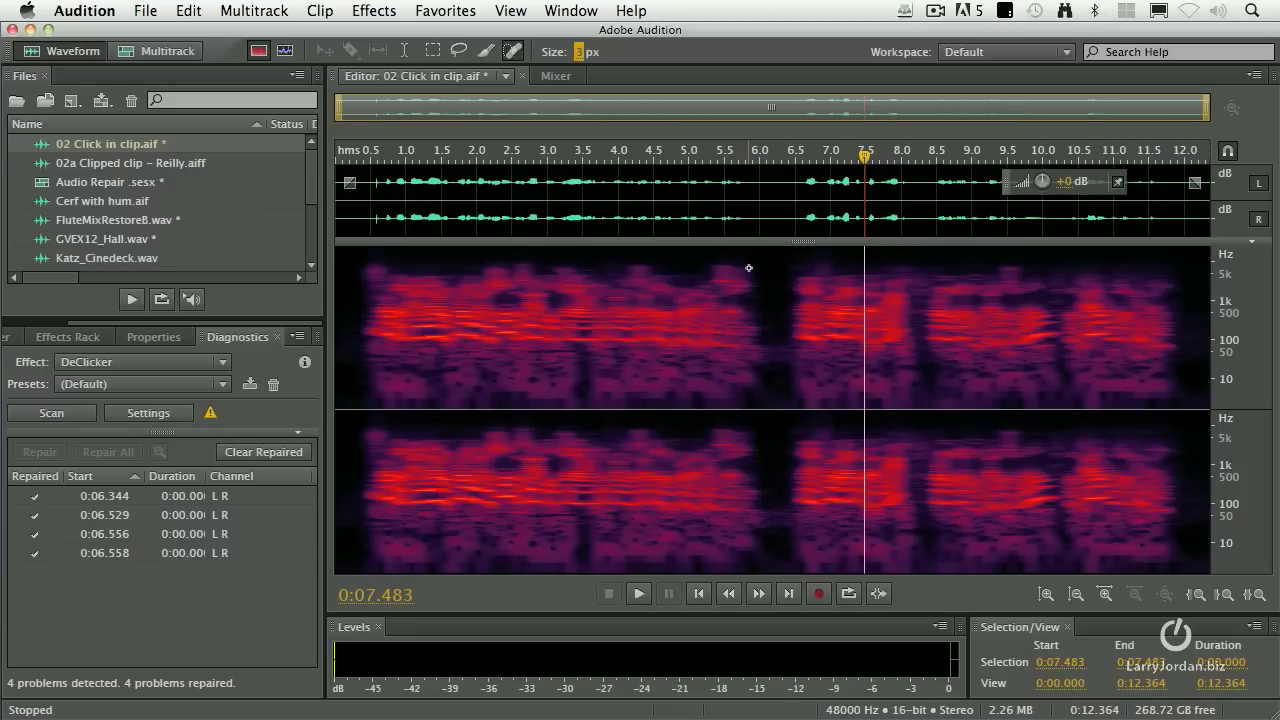
- Locate and select SS_64501 Bass riff.aiff in the Files panel
scroll(128, 232, "down", 5)
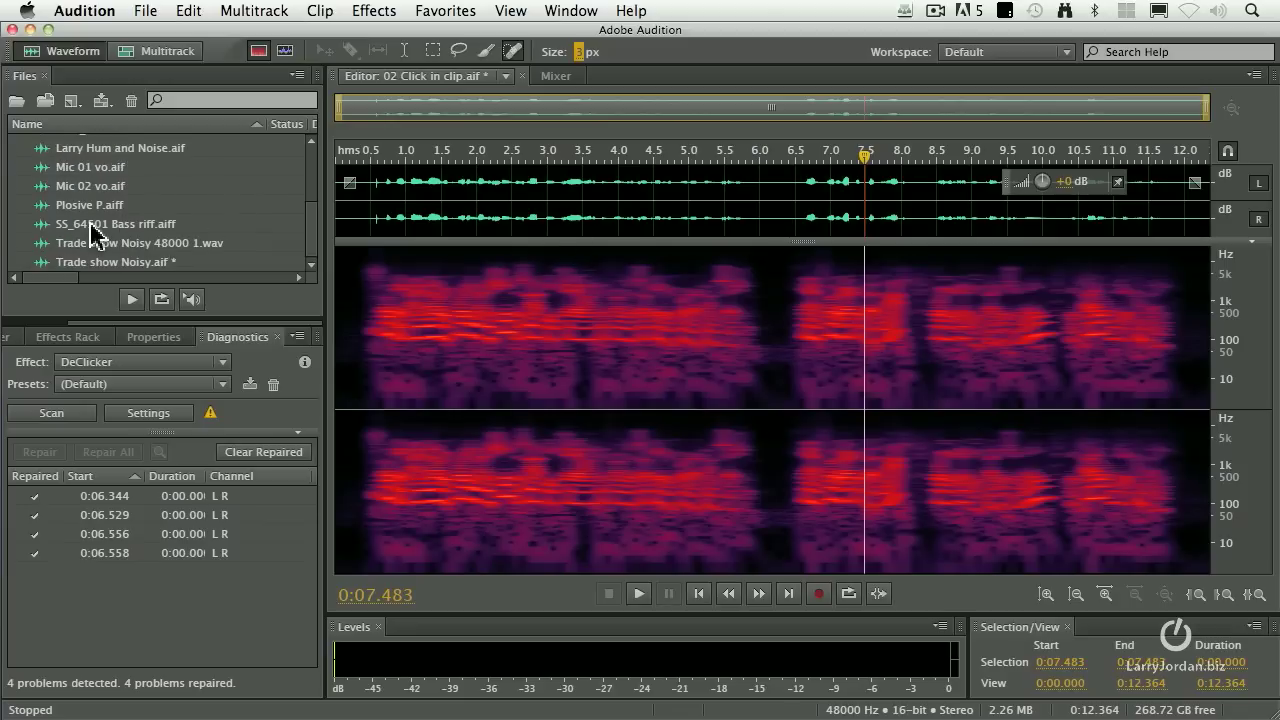
scroll(90, 232, "up", 5)
scroll(90, 232, "down", 1)
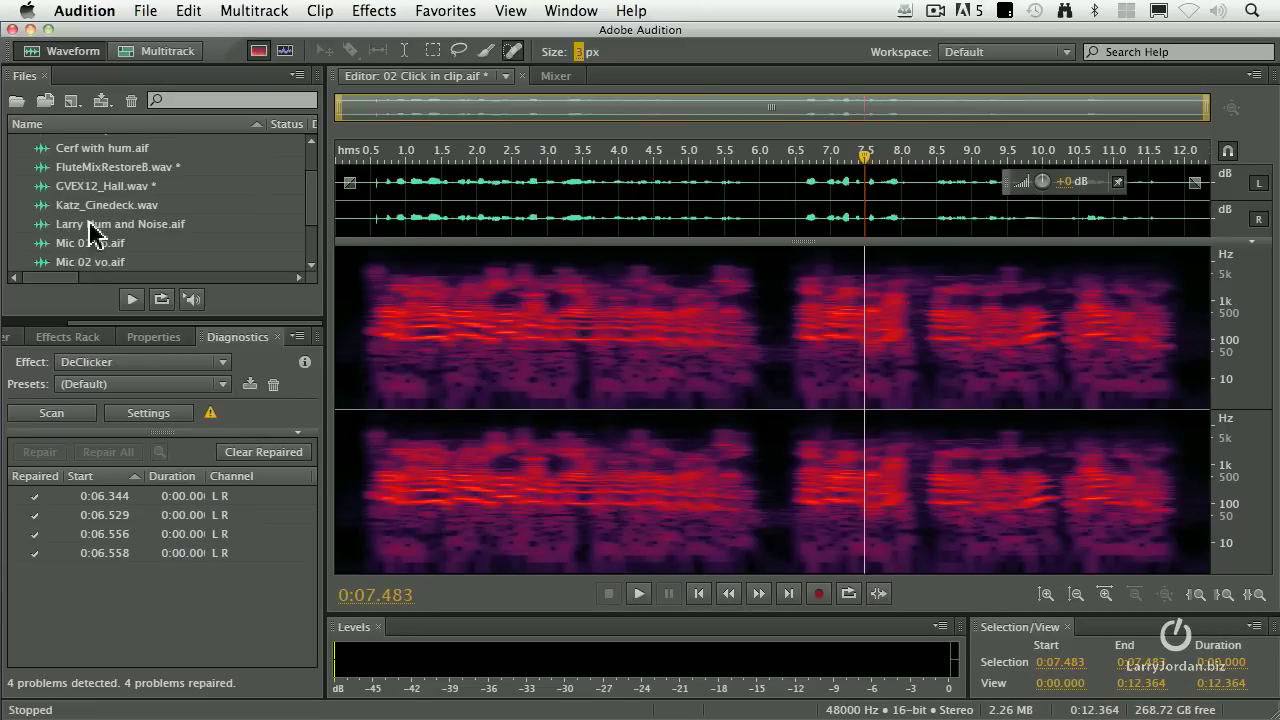
scroll(90, 228, "down", 4)
left_click(37, 226)
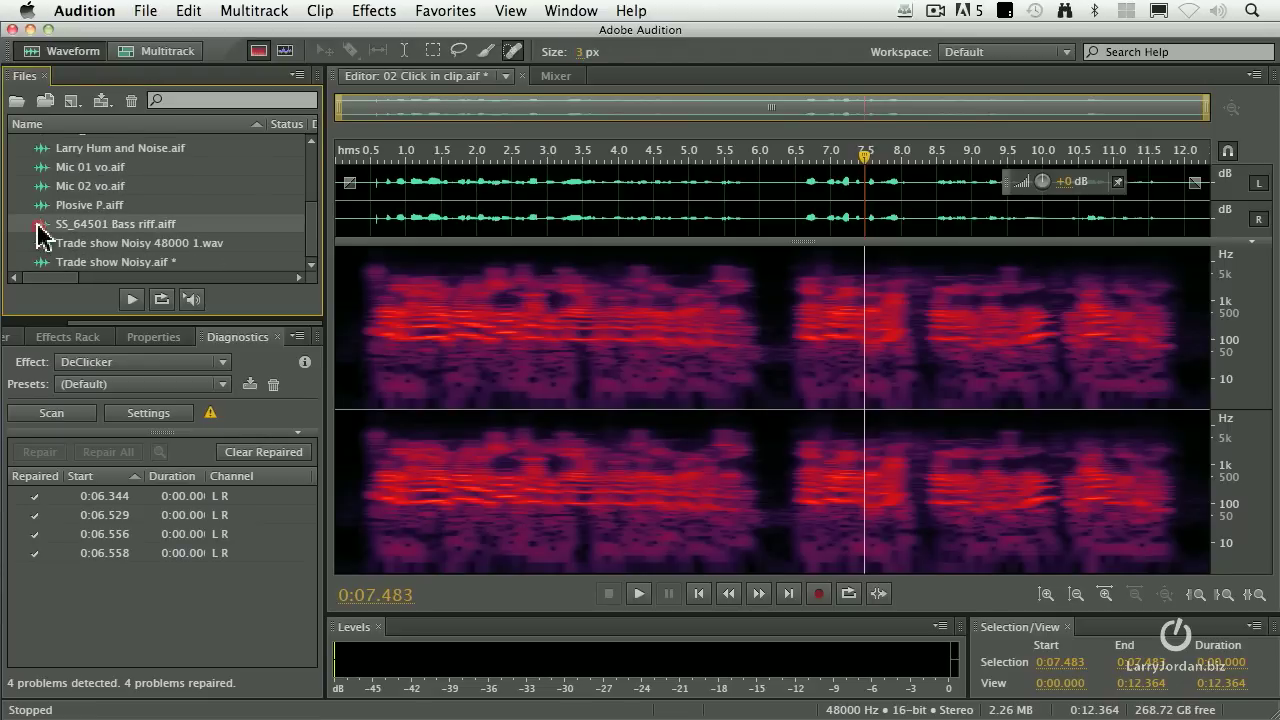
- Open SS_64501 Bass riff.aiff in the editor and play it, stopping at about 0:12.149
double_click(37, 228)
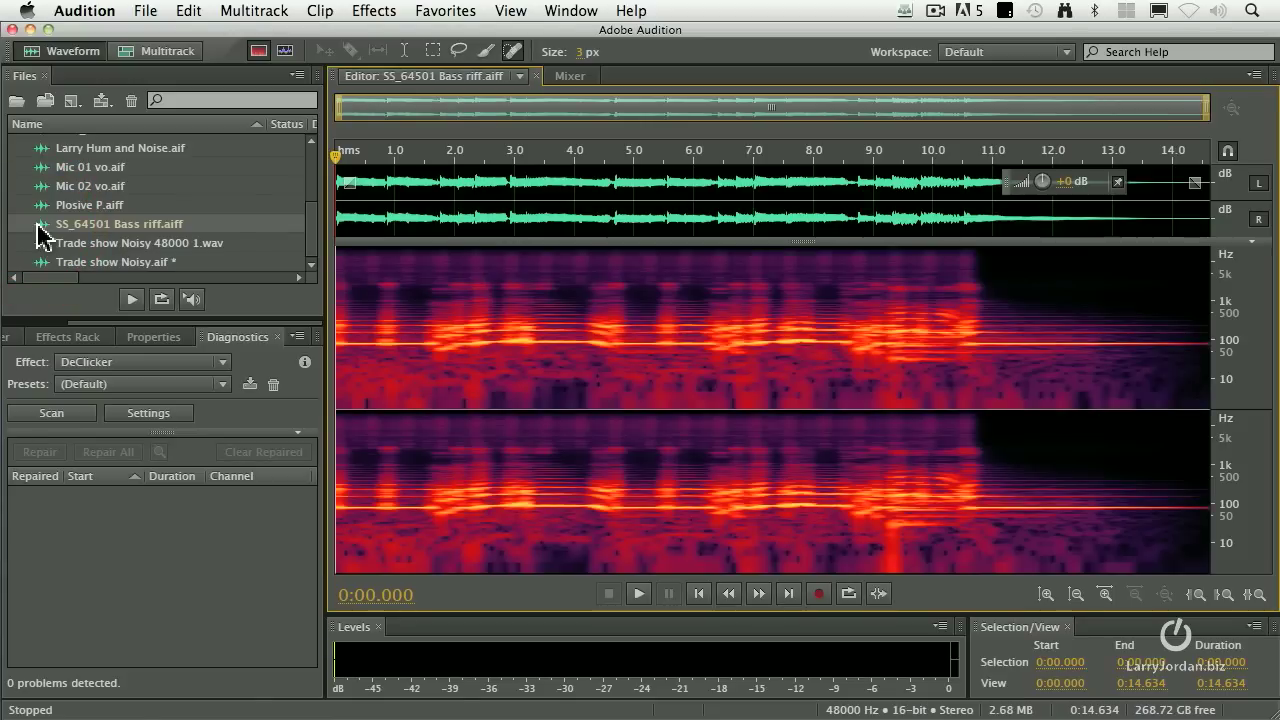
key("space")
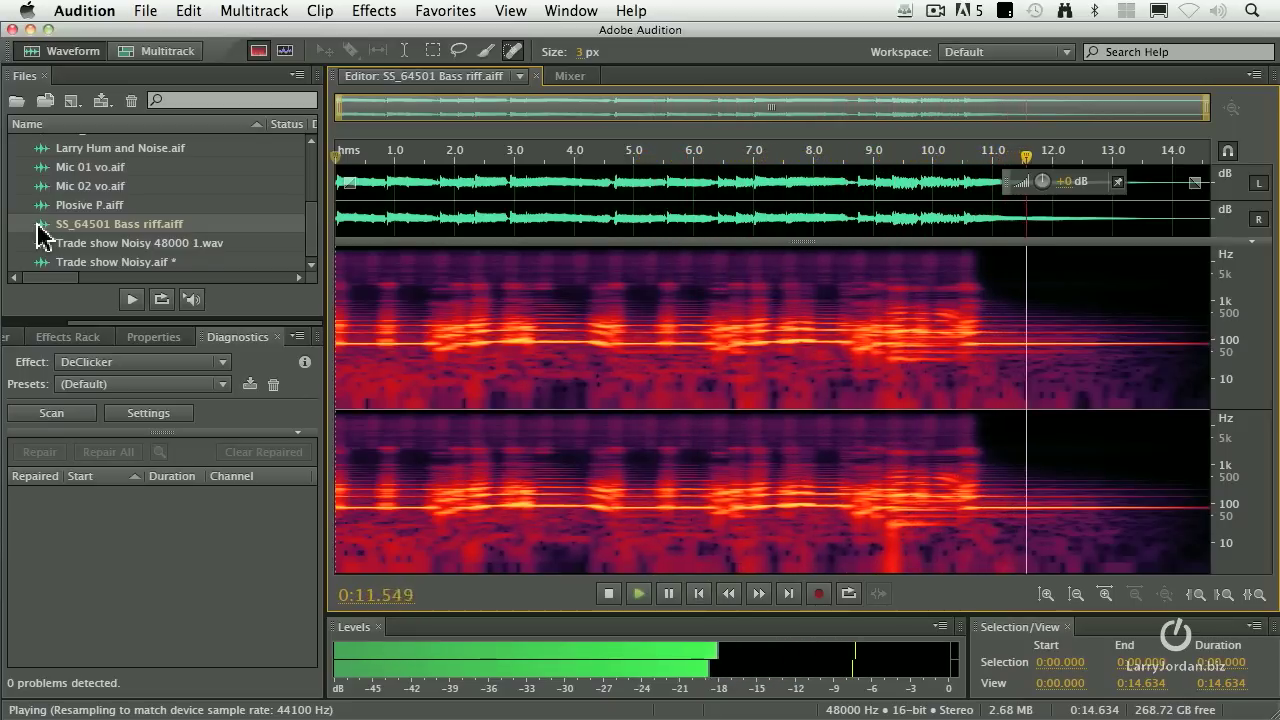
key("space")
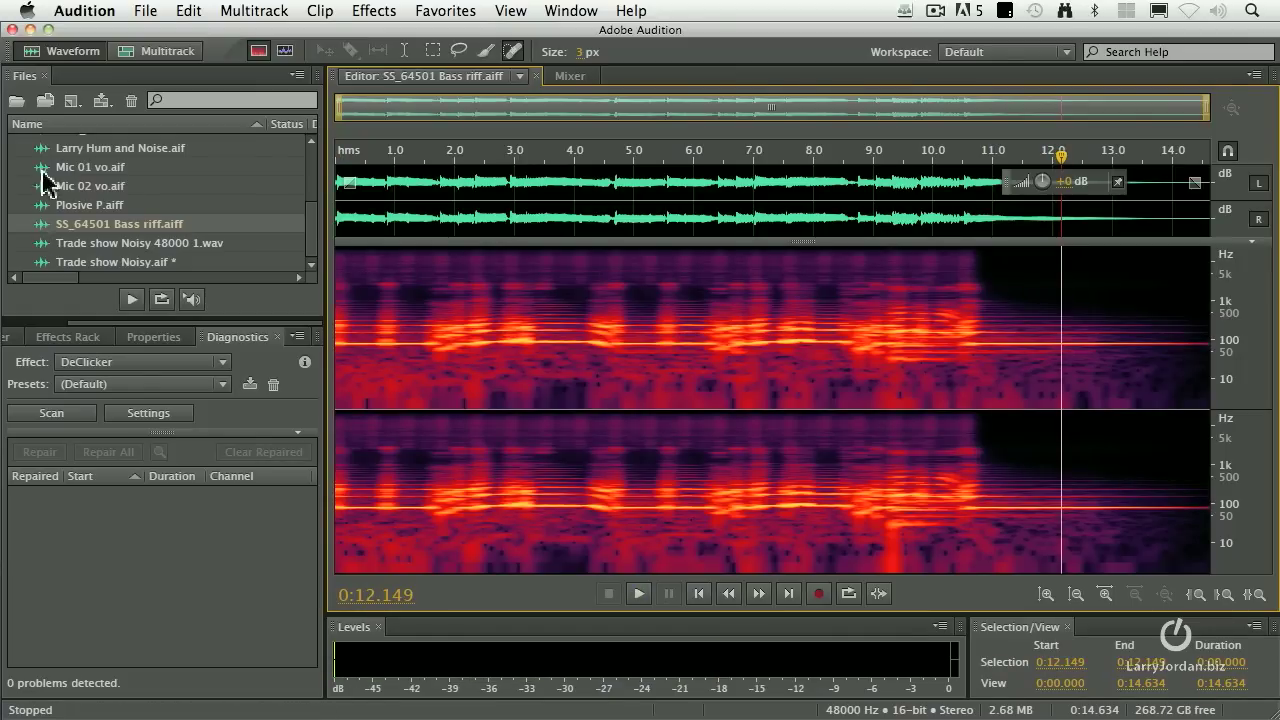
- Switch to the spectral pitch display and replay the riff from the start, stopping near 0:11.793
left_click(285, 52)
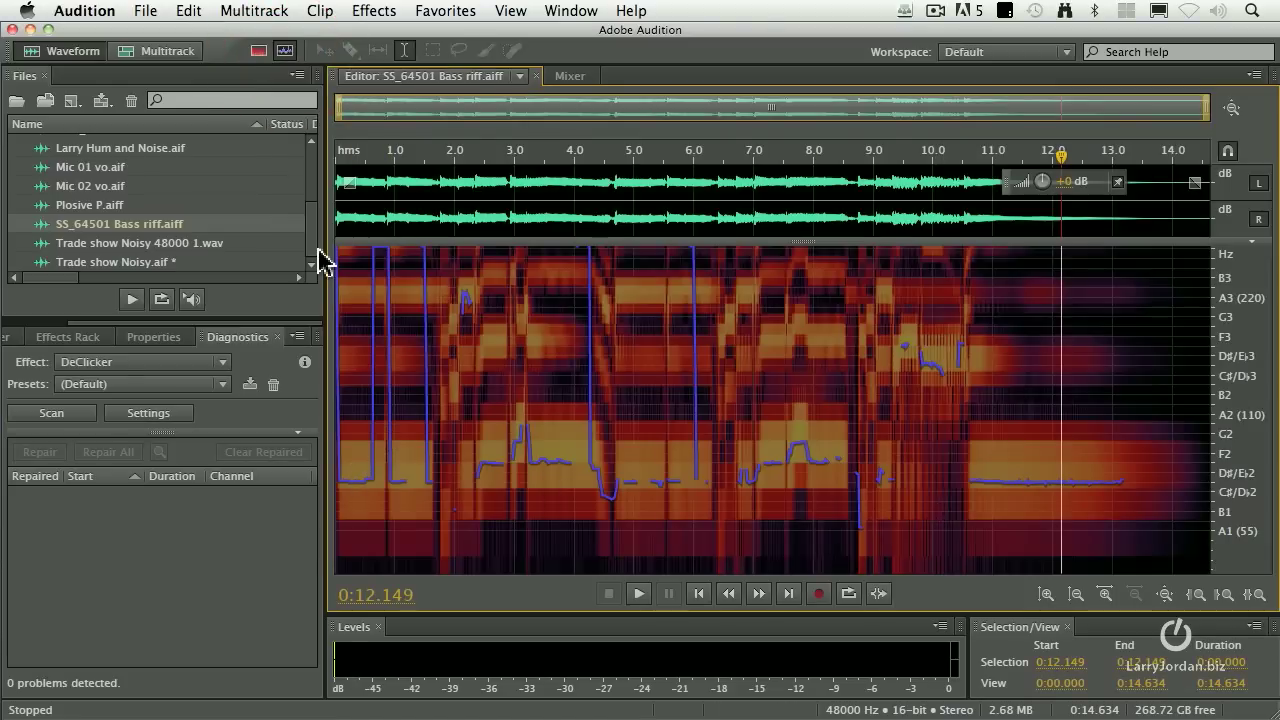
key("Home")
key("space")
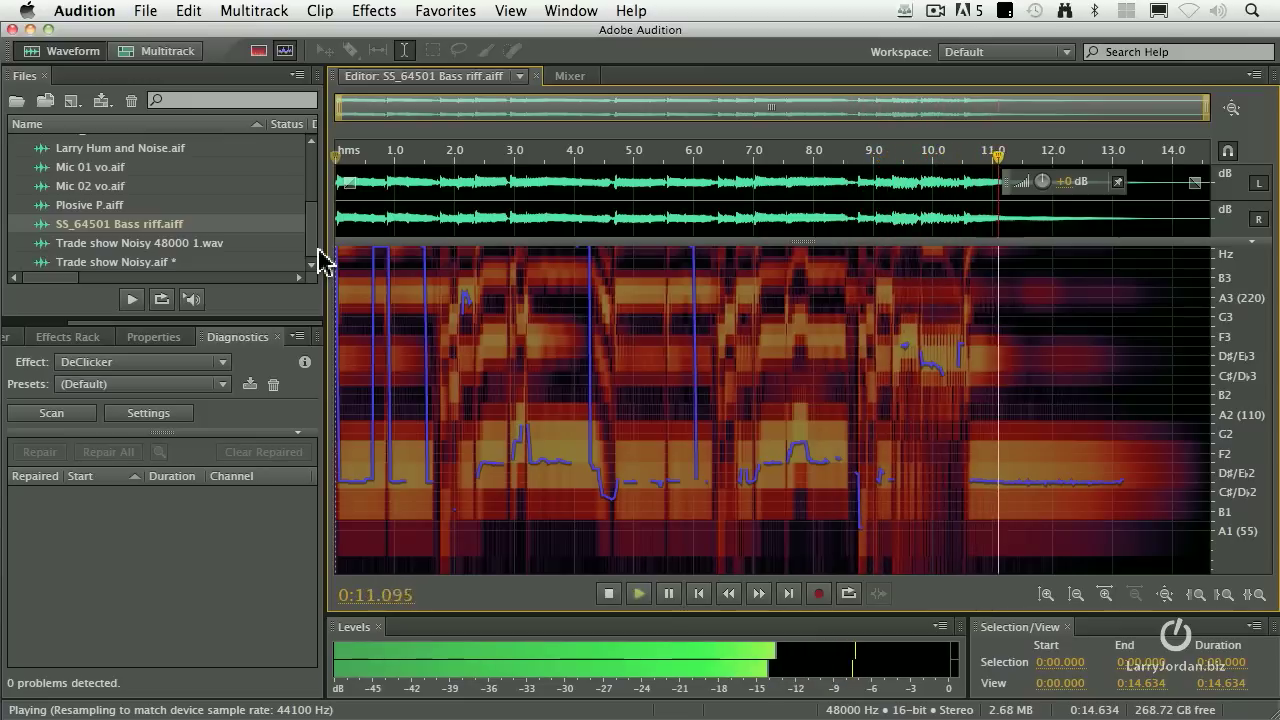
key("space")
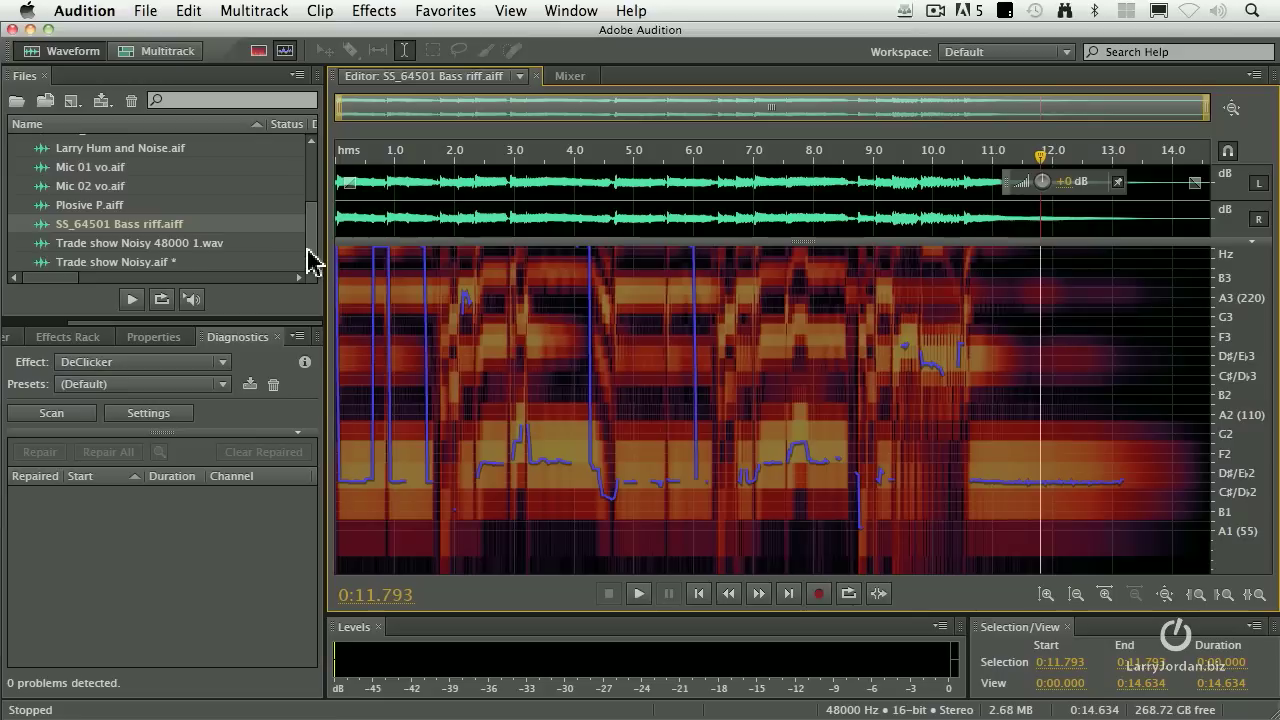
- Apply Effects > Time and Pitch > Manual Pitch Correction (process) to the bass riff
left_click(372, 10)
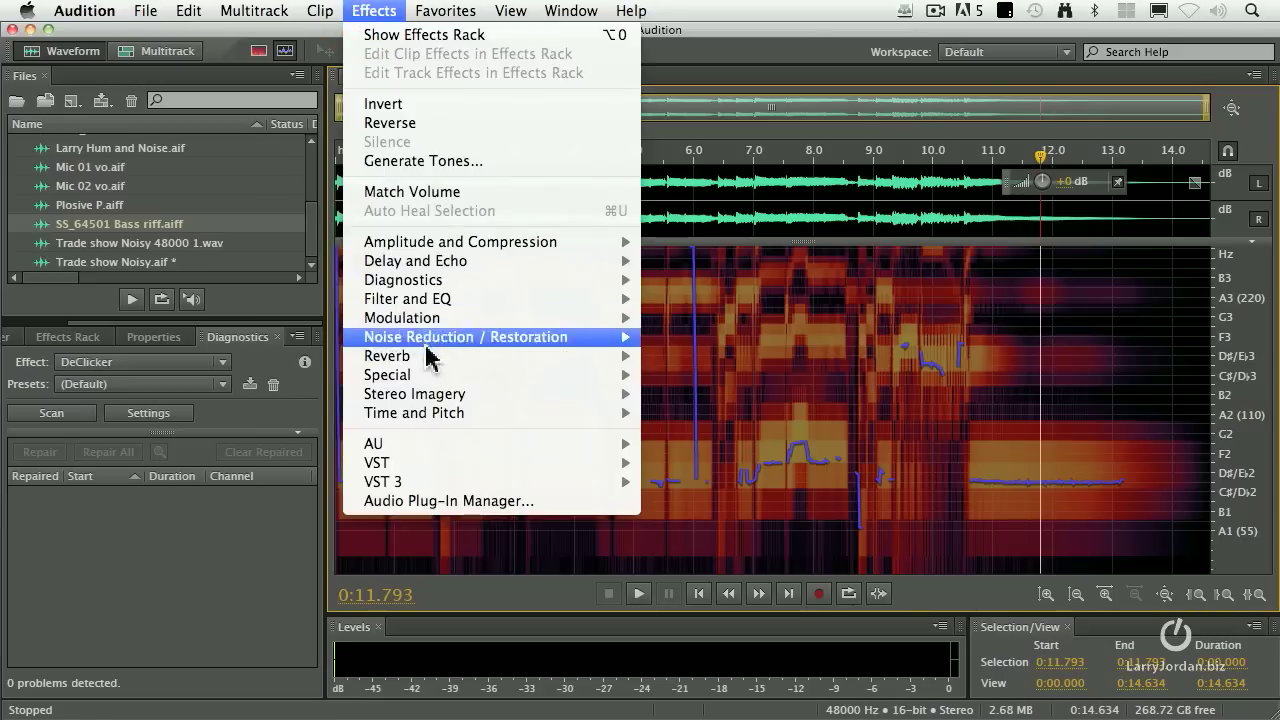
mouse_move(470, 413)
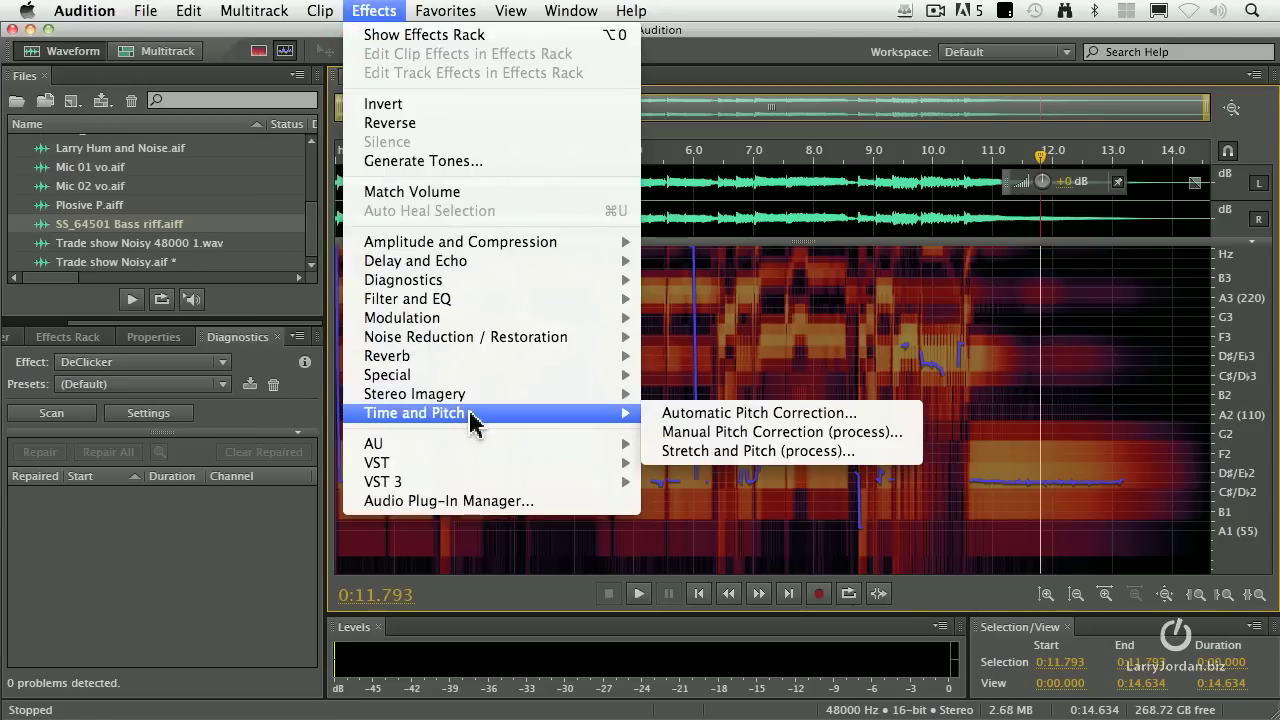
left_click(876, 440)
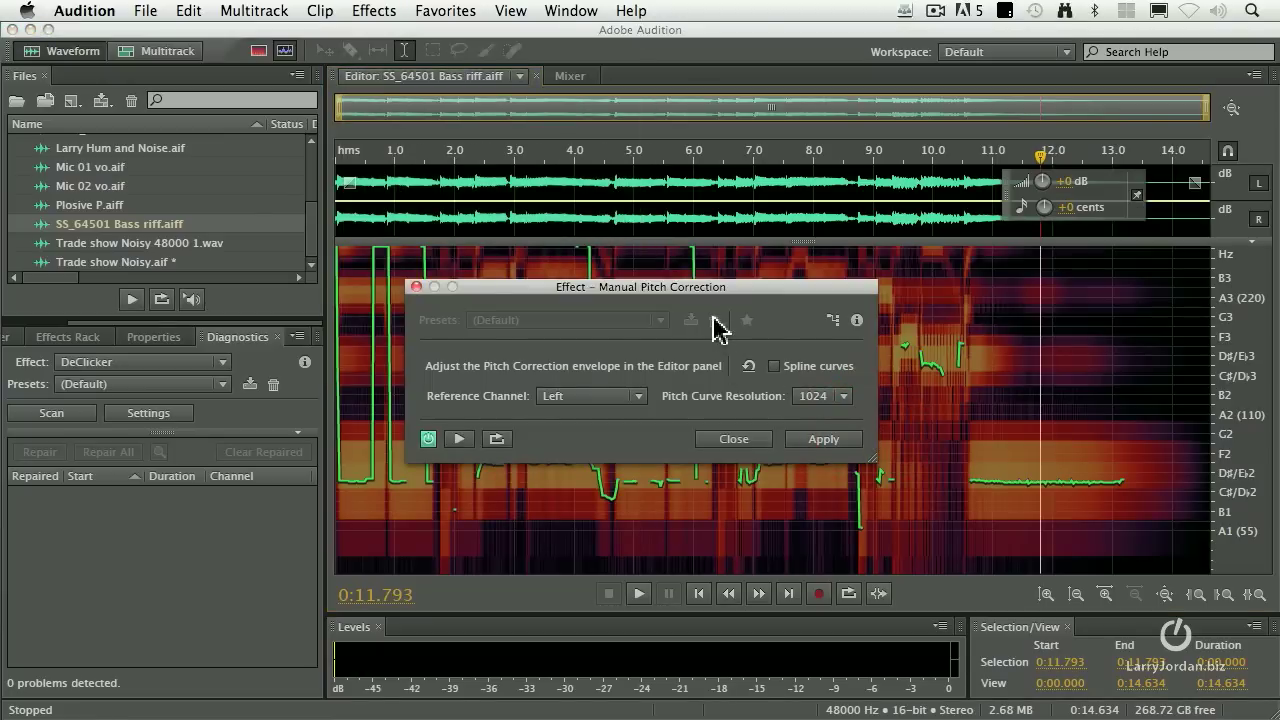
- Move the Manual Pitch Correction dialog to the lower left and the HUD onto the pitch display
left_click_drag(716, 300, 318, 551)
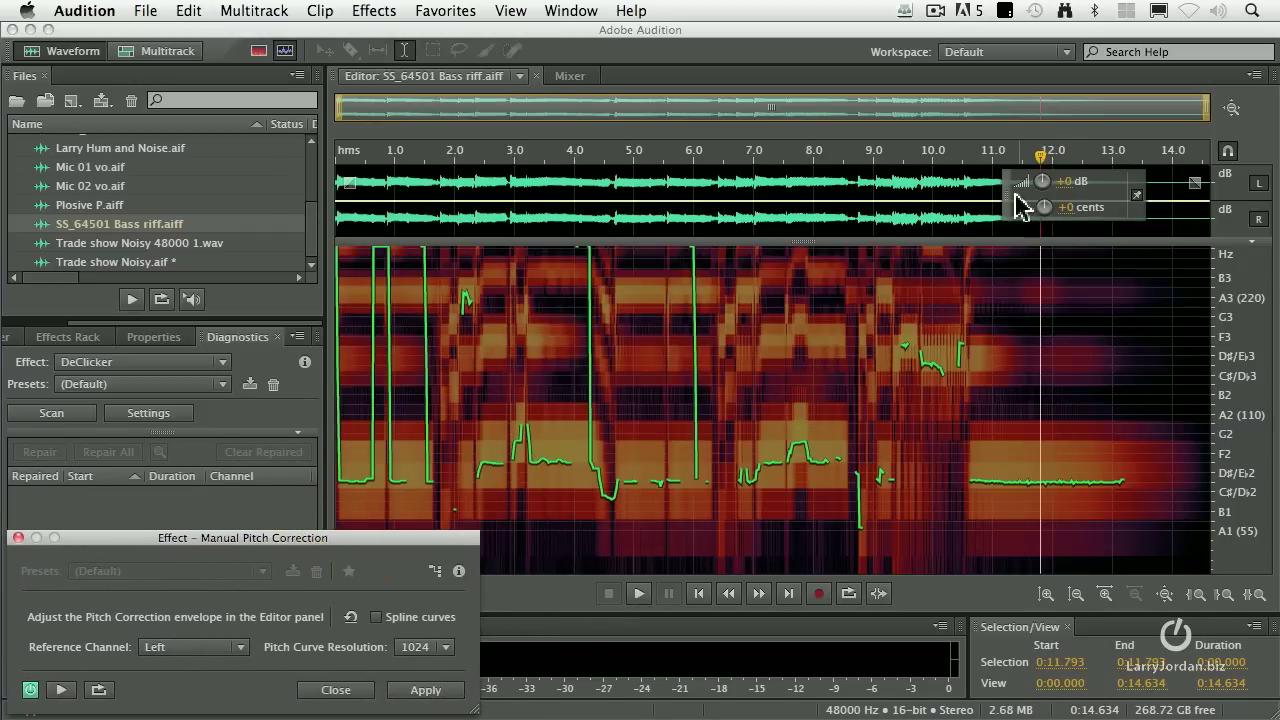
left_click_drag(1010, 200, 777, 297)
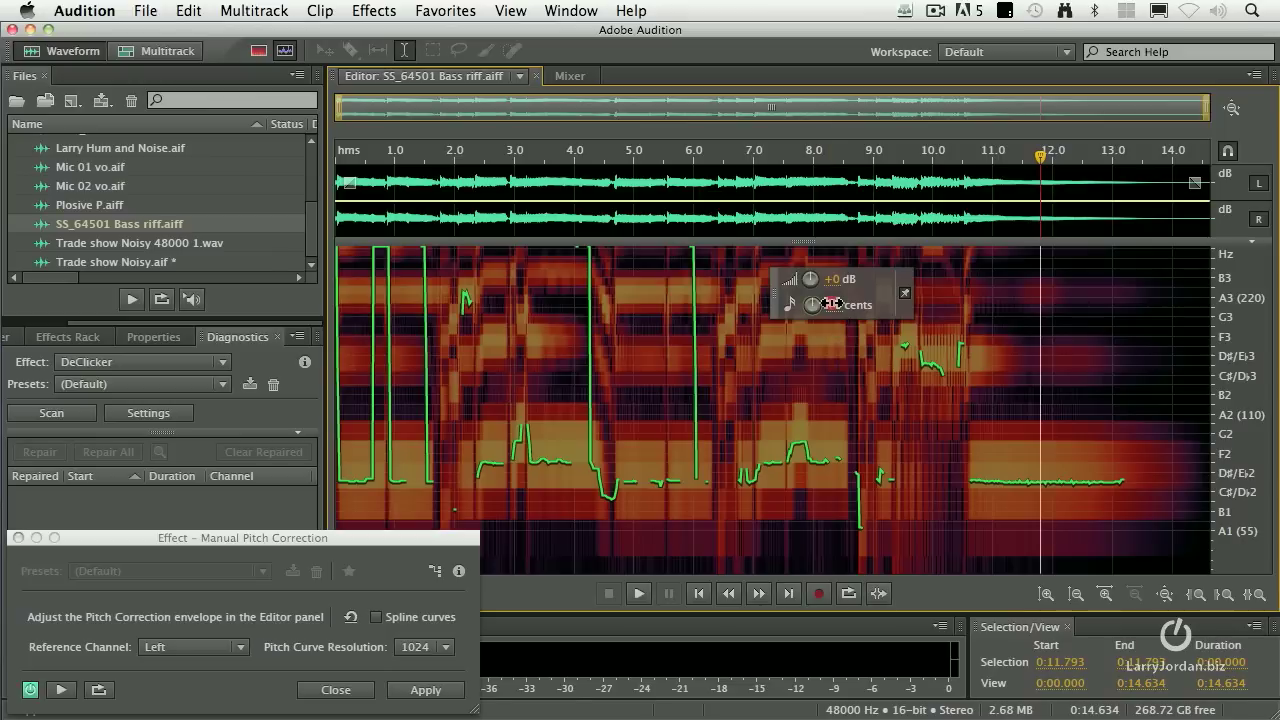
- Shift the whole riff up to about +204 cents and preview it from the start
left_click_drag(832, 304, 1055, 293)
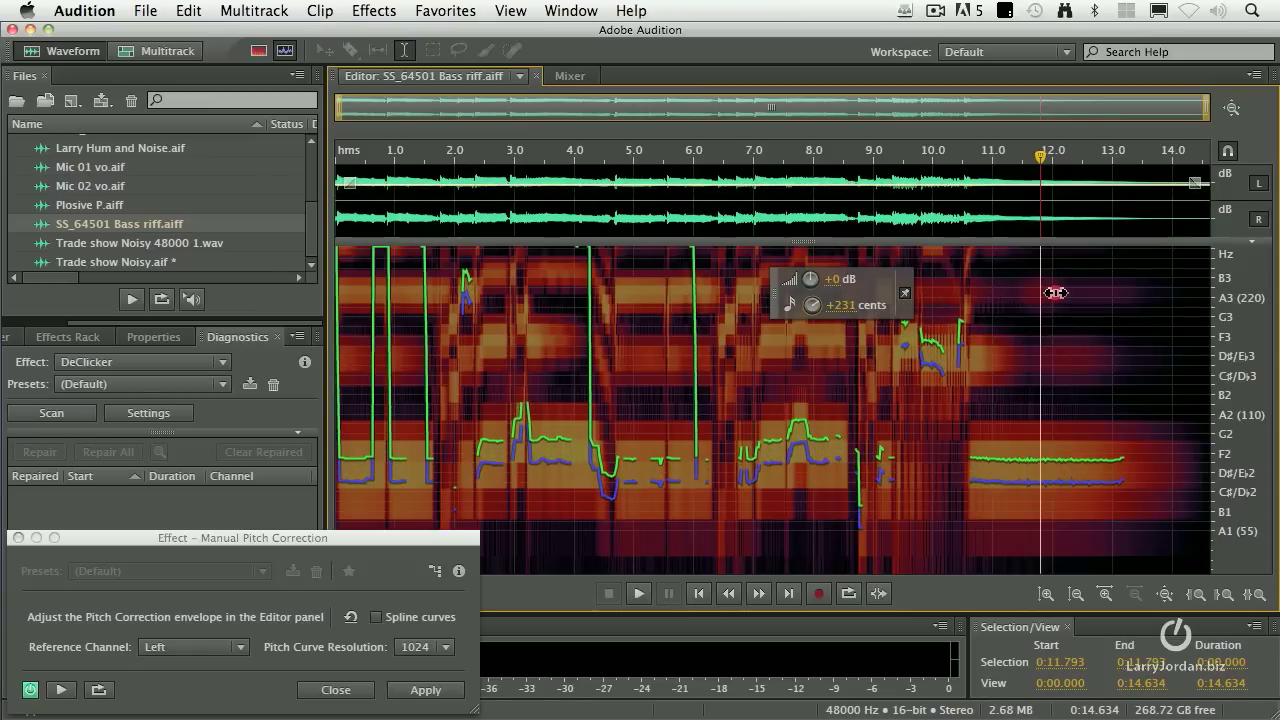
left_click_drag(1055, 293, 1025, 292)
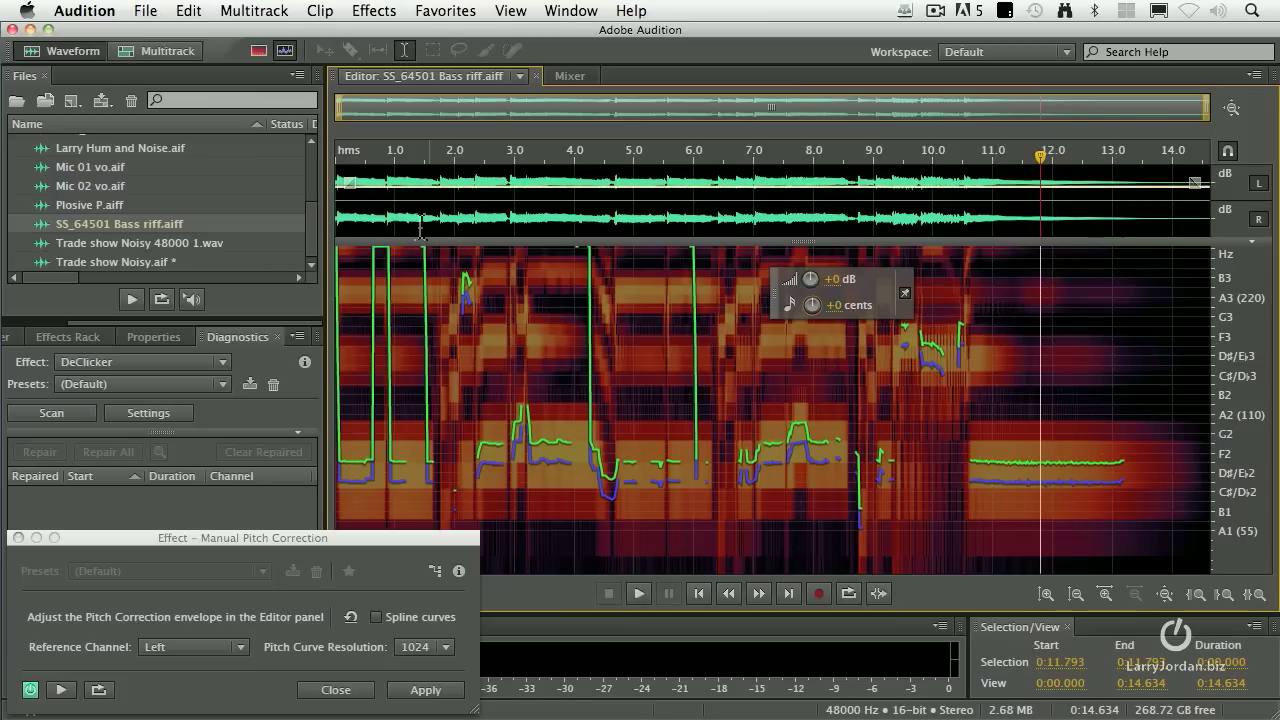
key("Home")
key("space")
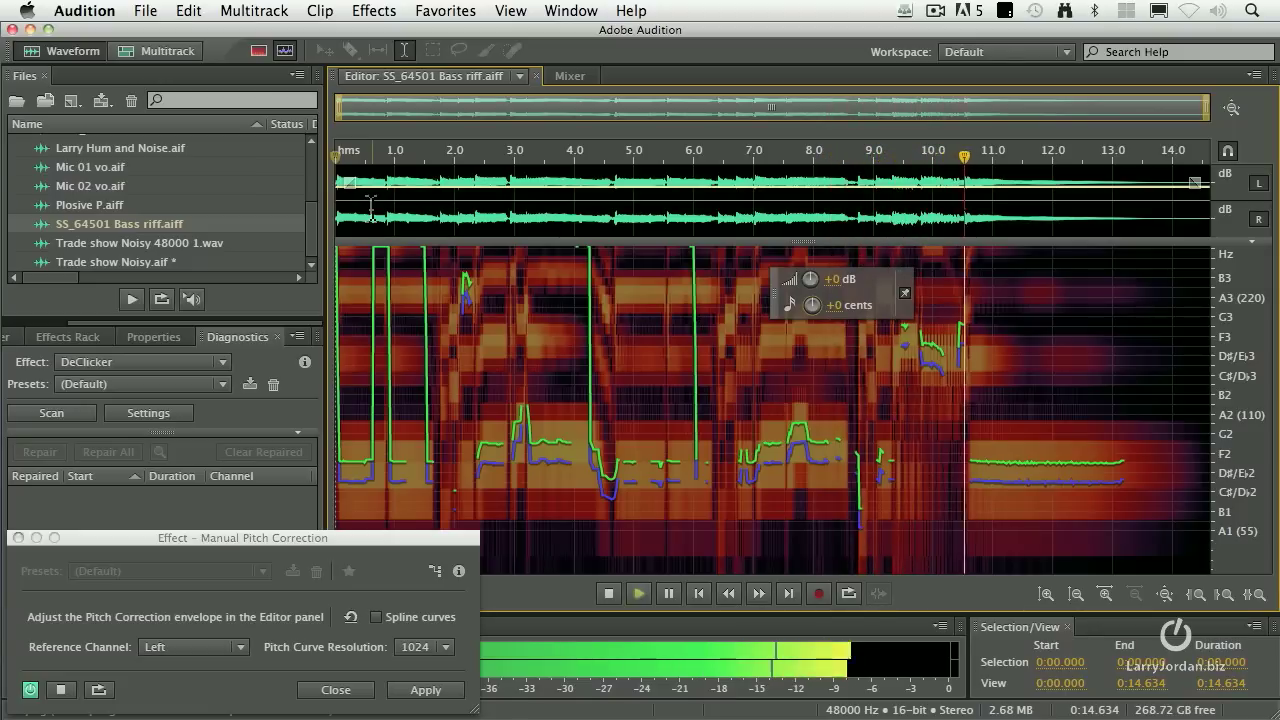
key("space")
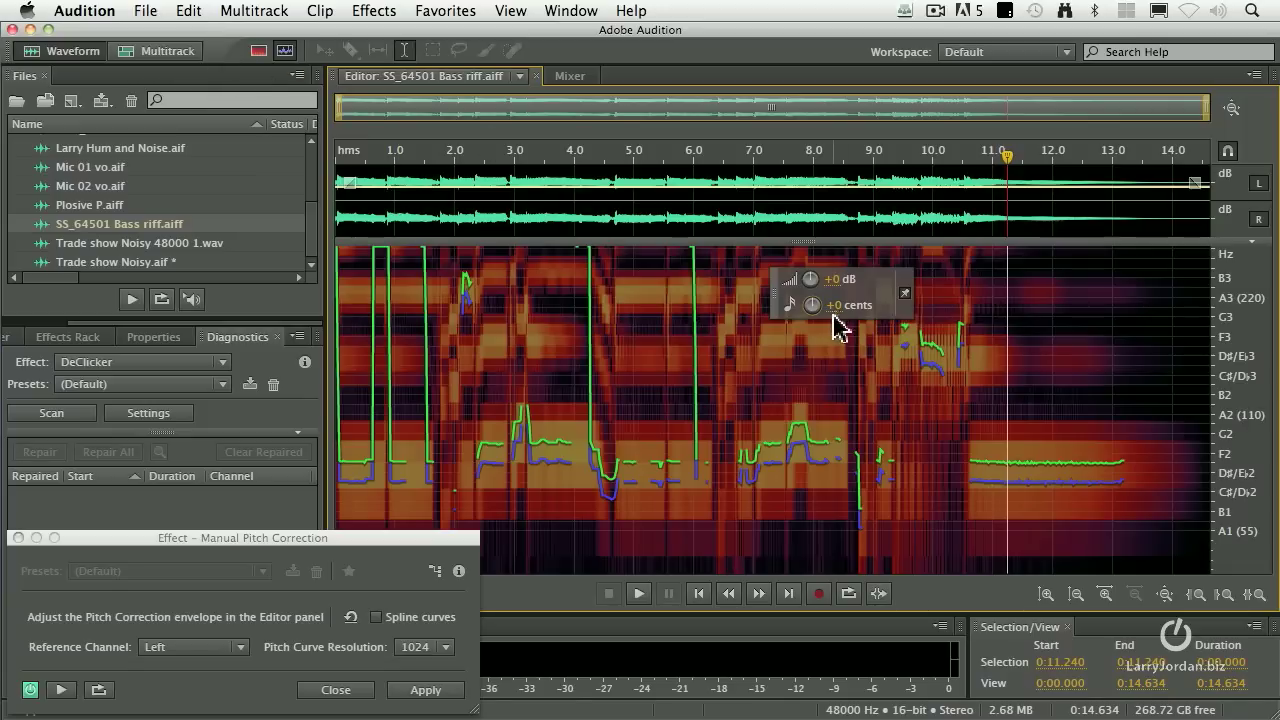
- Reset the riff to original pitch, then lower only the 10.620–13.245 s last note and preview
left_click_drag(835, 305, 633, 305)
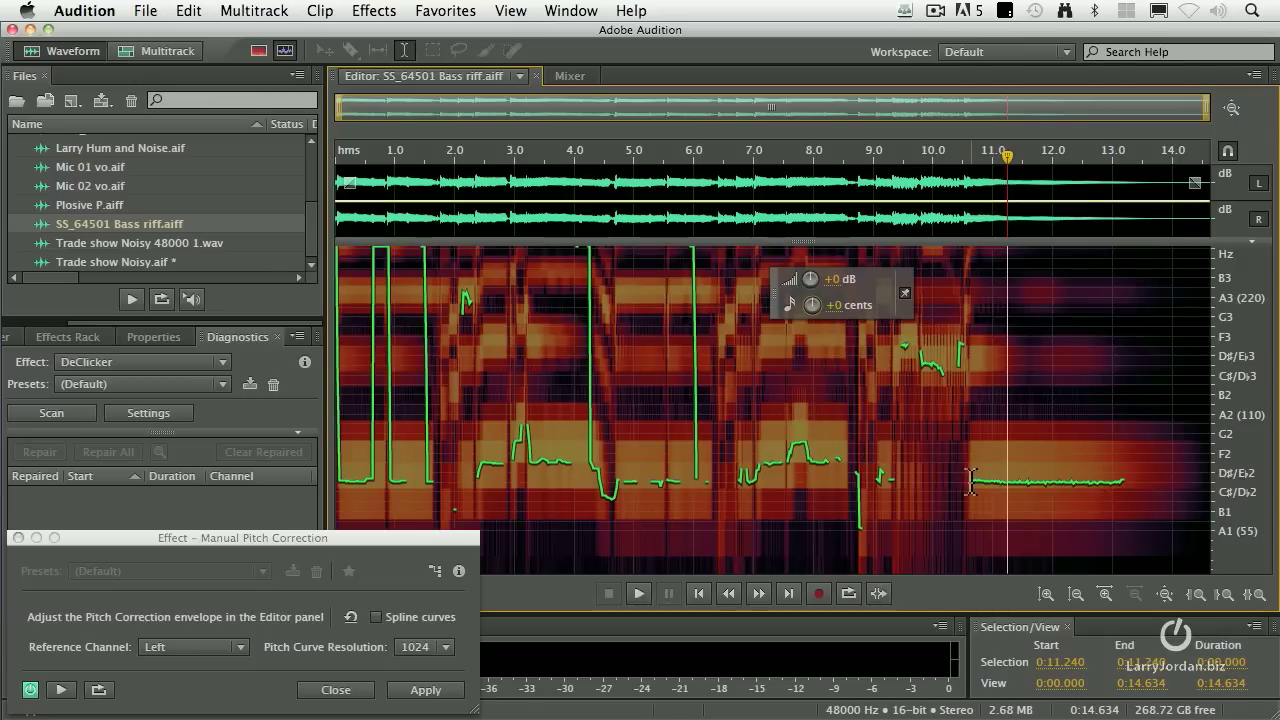
left_click_drag(969, 482, 1128, 483)
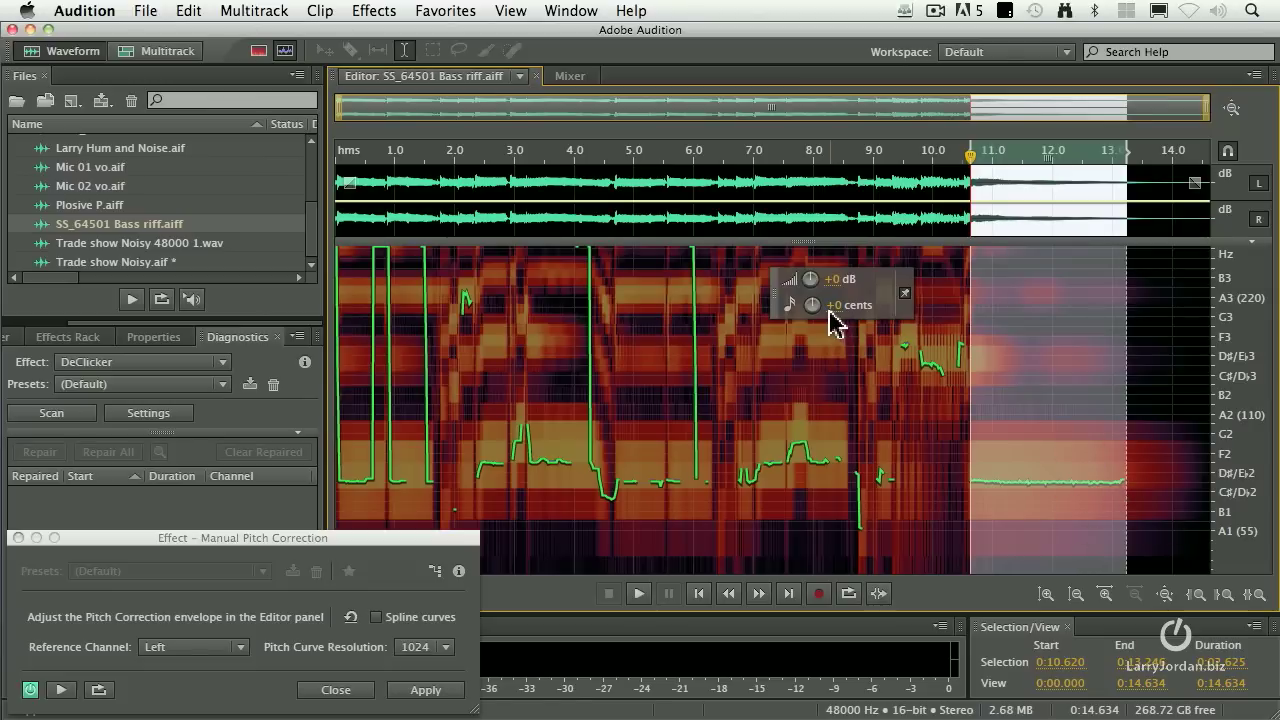
left_click_drag(835, 305, 943, 311)
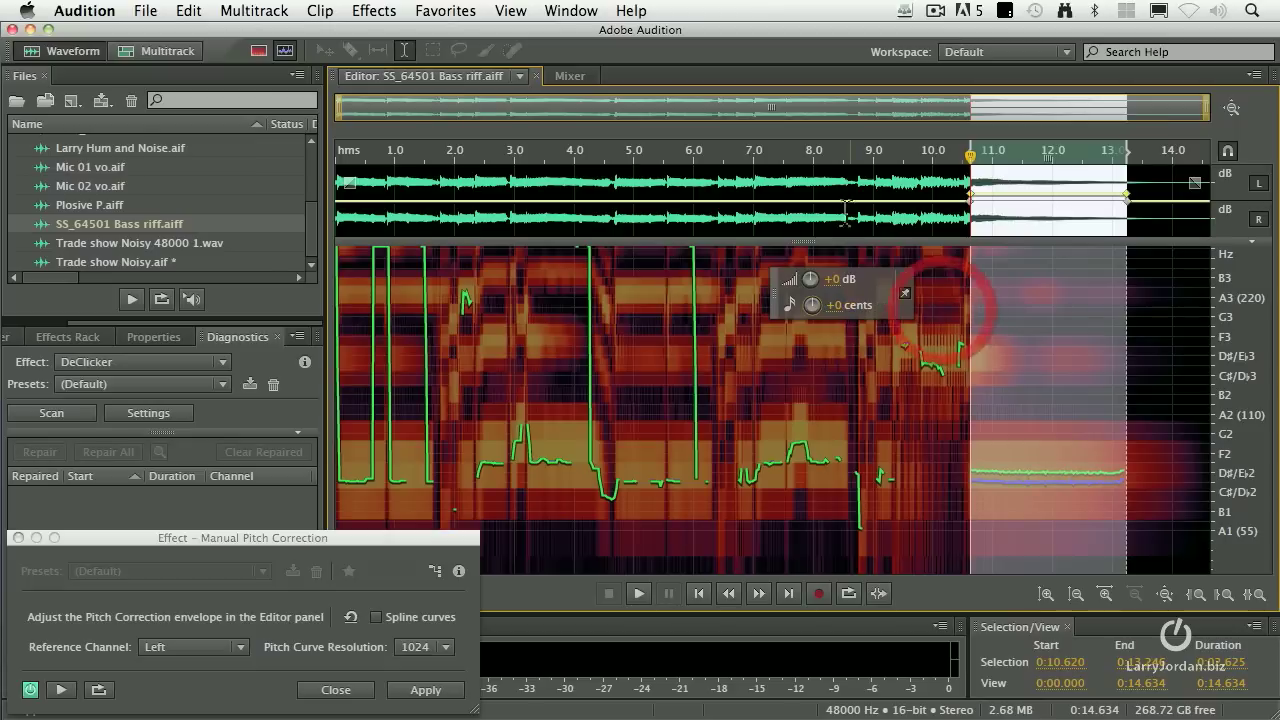
left_click(790, 157)
key("space")
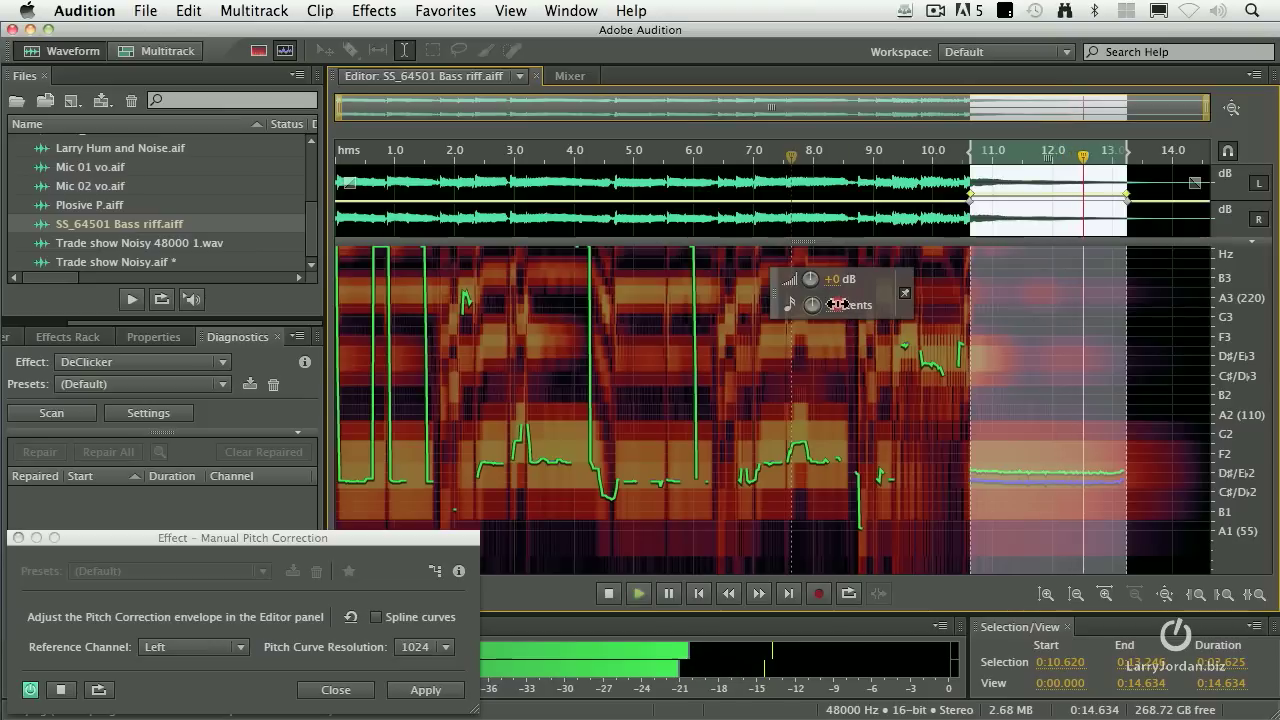
left_click_drag(812, 304, 778, 304)
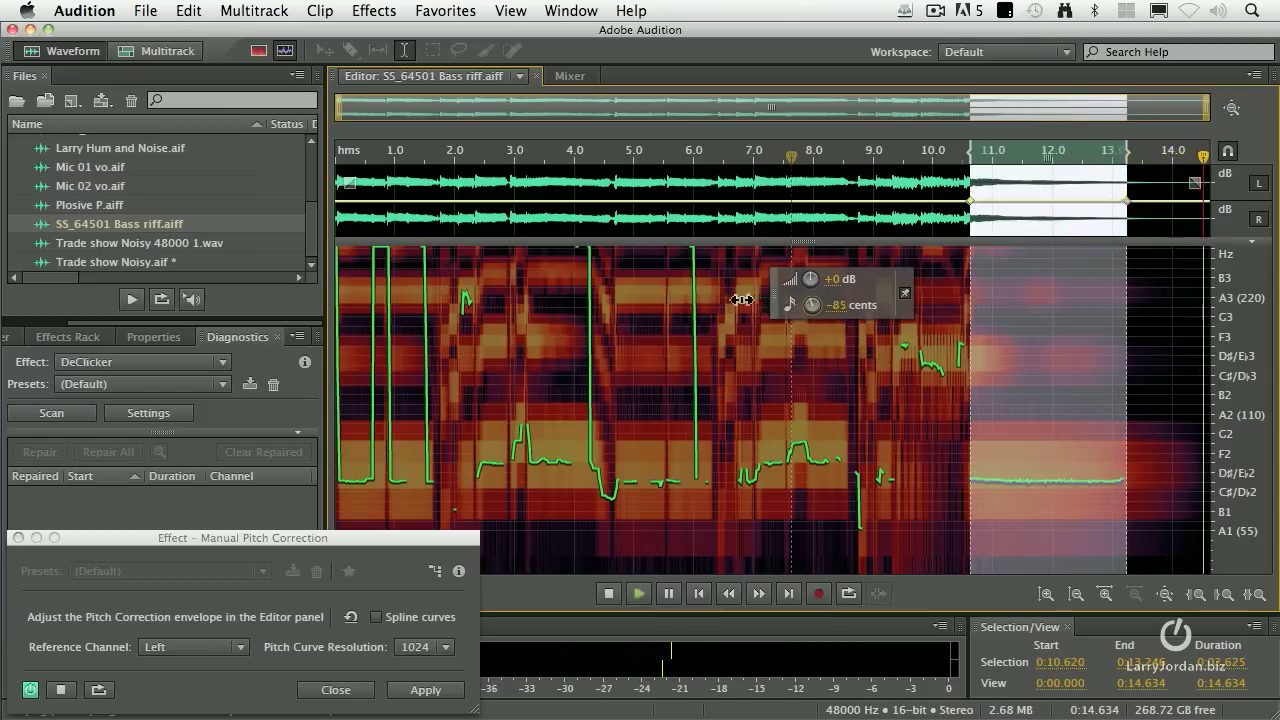
key("space")
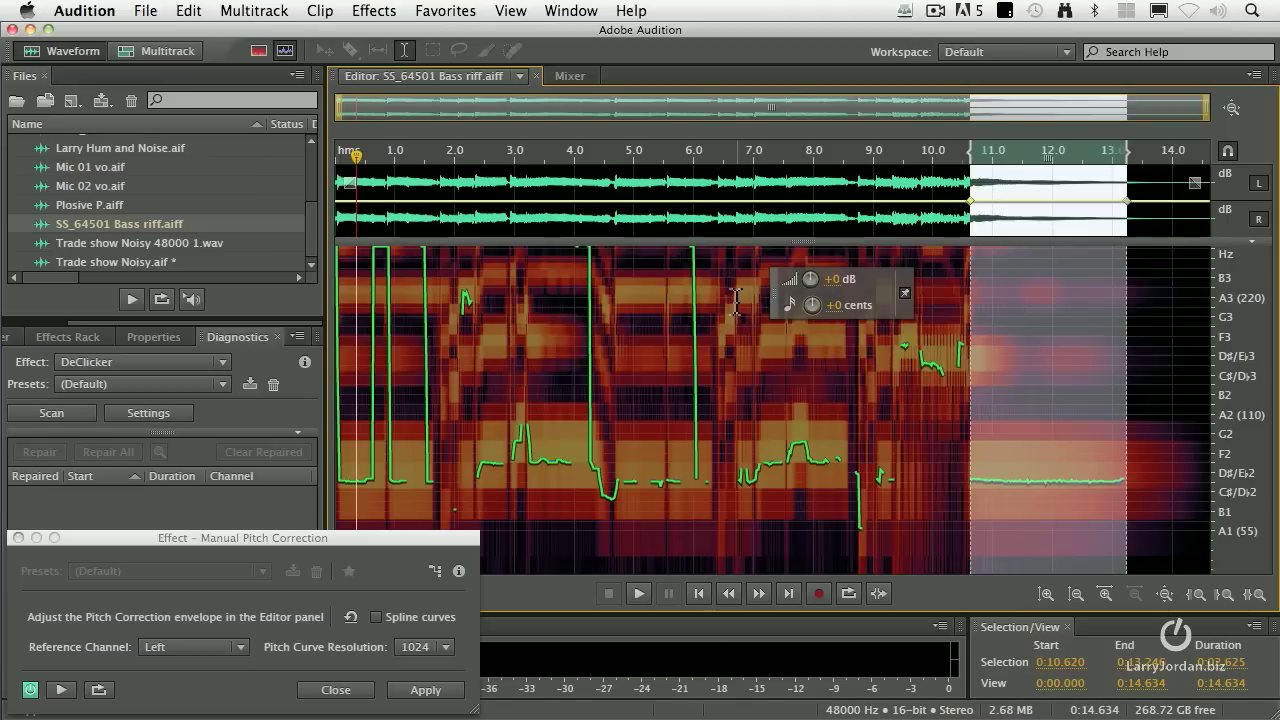
- Close the Manual Pitch Correction dialog and deselect the last-note time range
left_click(19, 537)
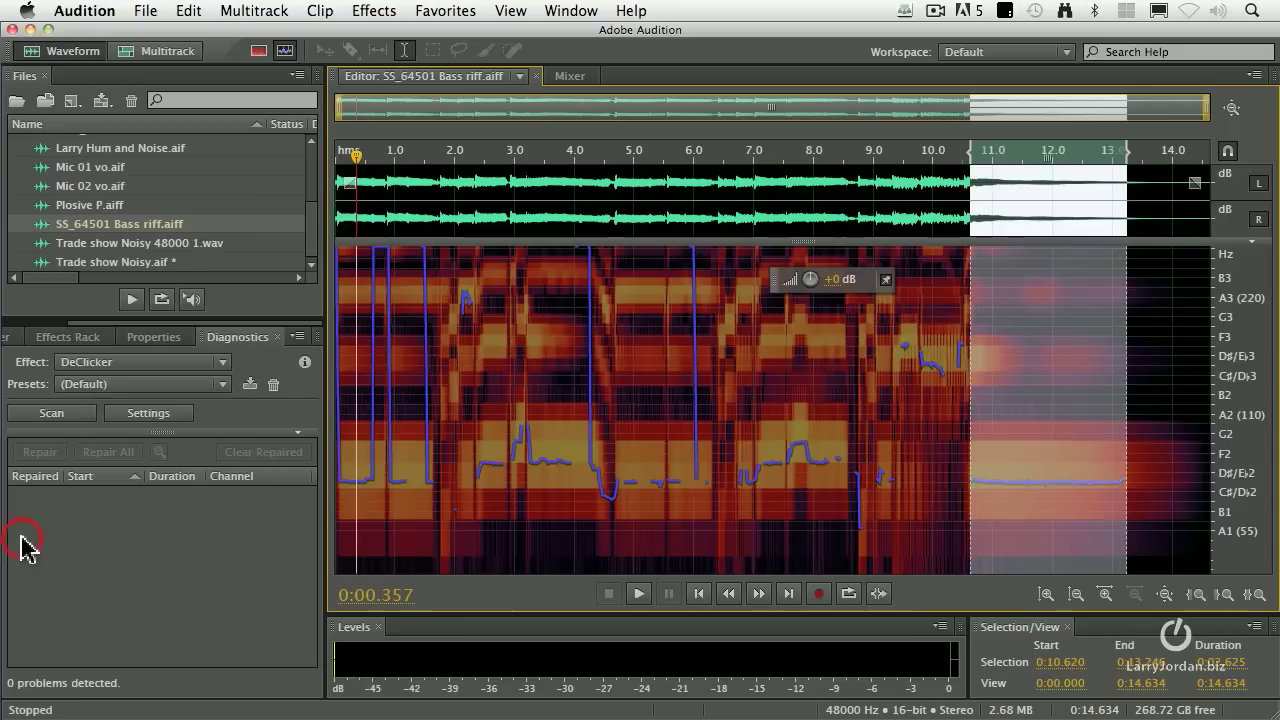
left_click(998, 318)
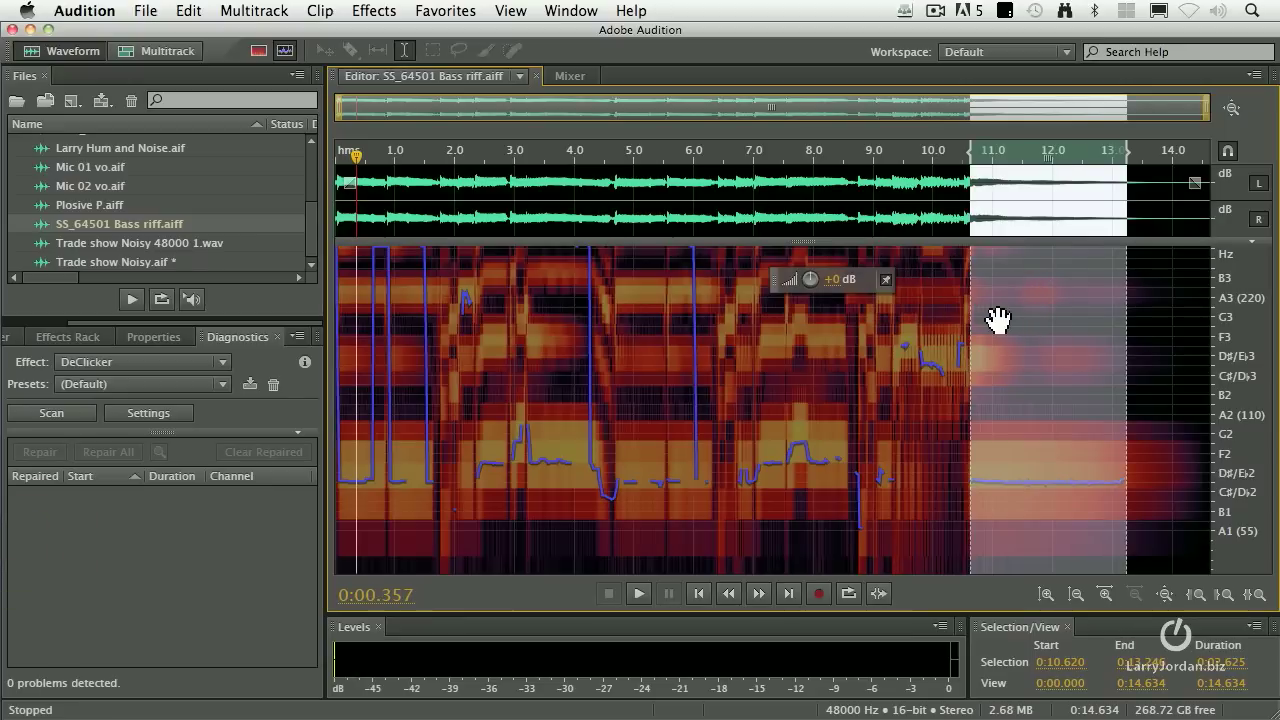
left_click(925, 318)
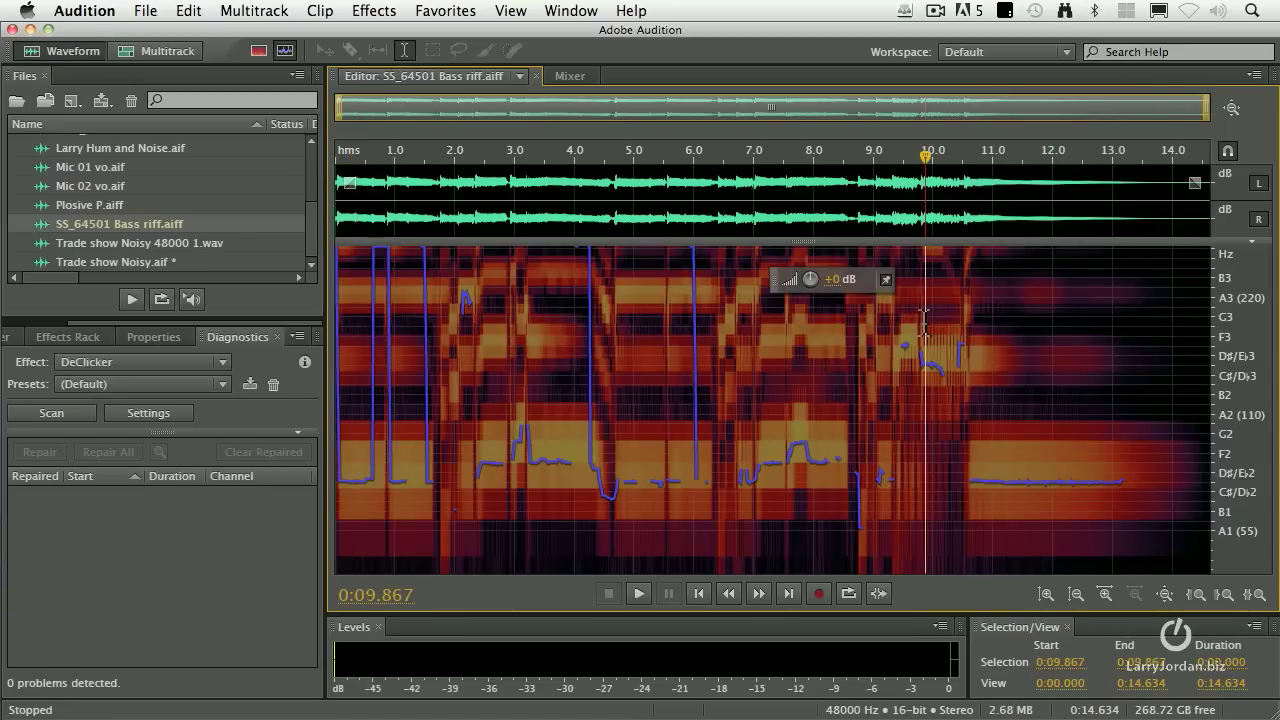